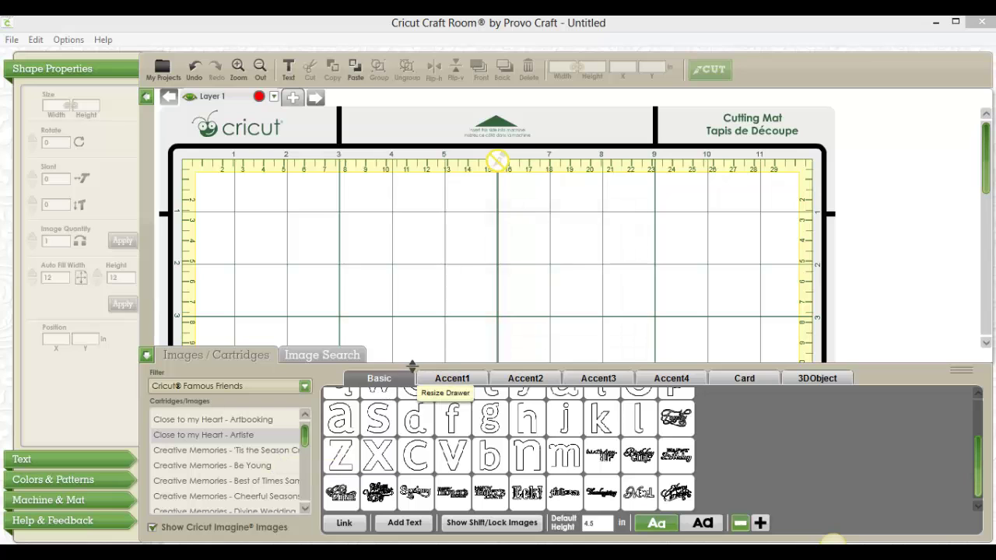
Add the Valentine scalloped heart card from the Accent1 Shift/Lock images to the mat.
drag(413, 366, 414, 286)
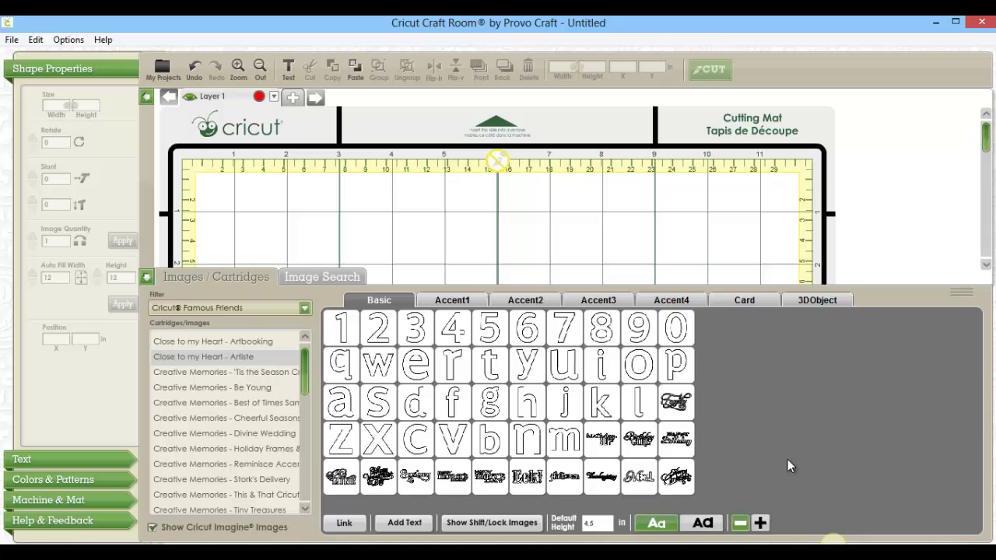
click(420, 330)
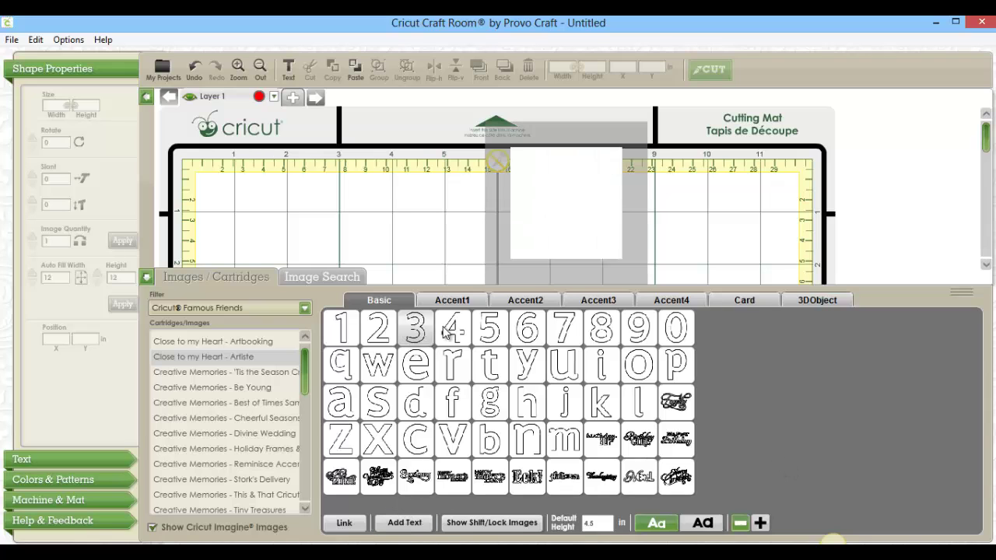
click(468, 298)
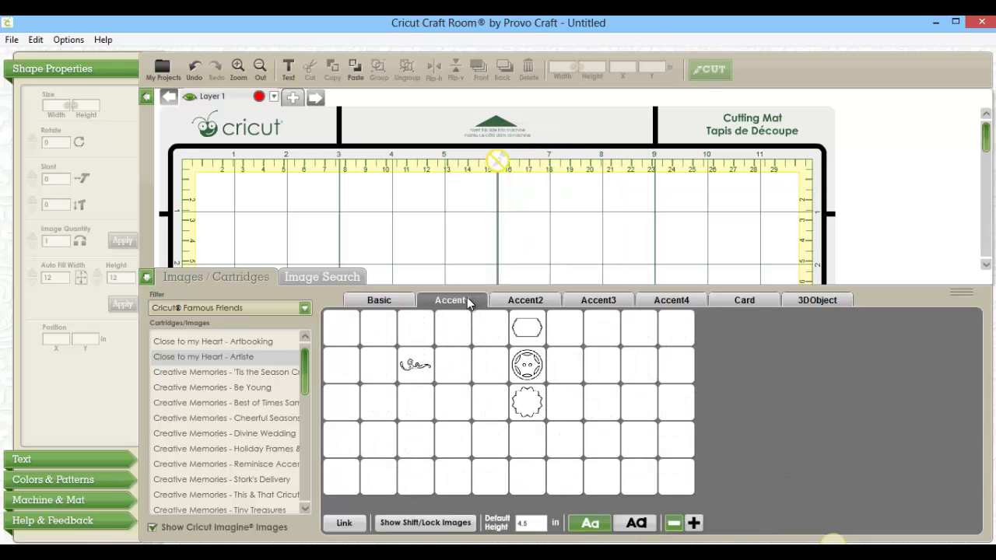
click(420, 522)
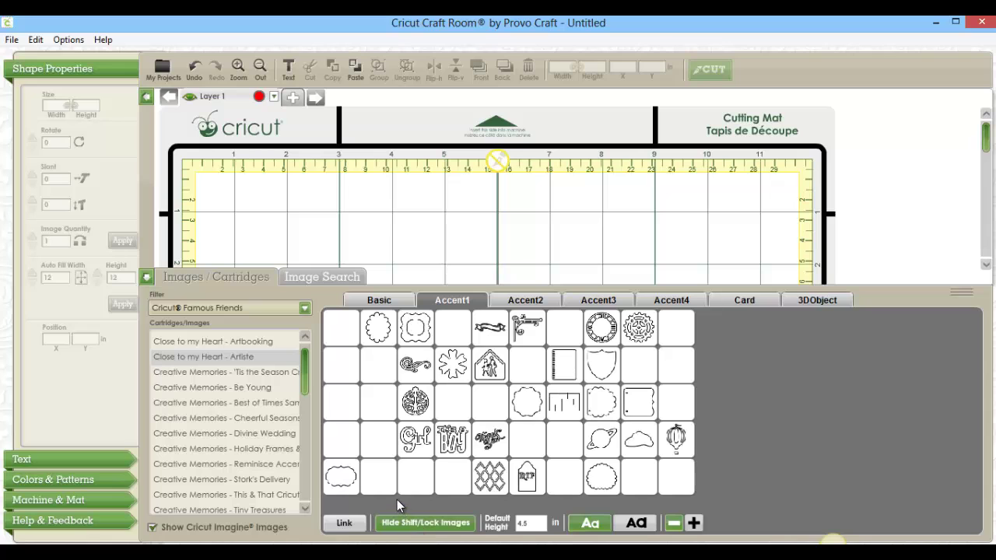
mouse_move(379, 484)
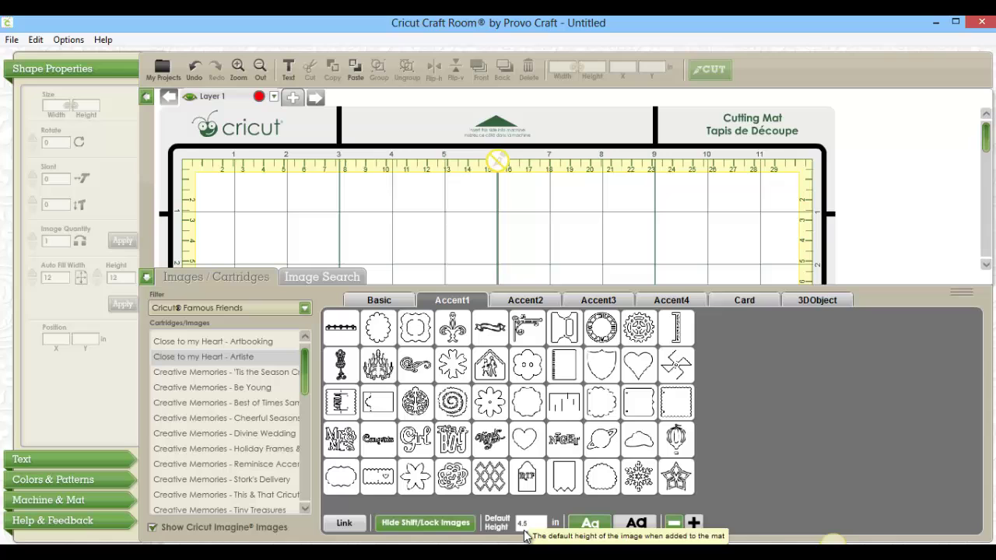
mouse_move(425, 486)
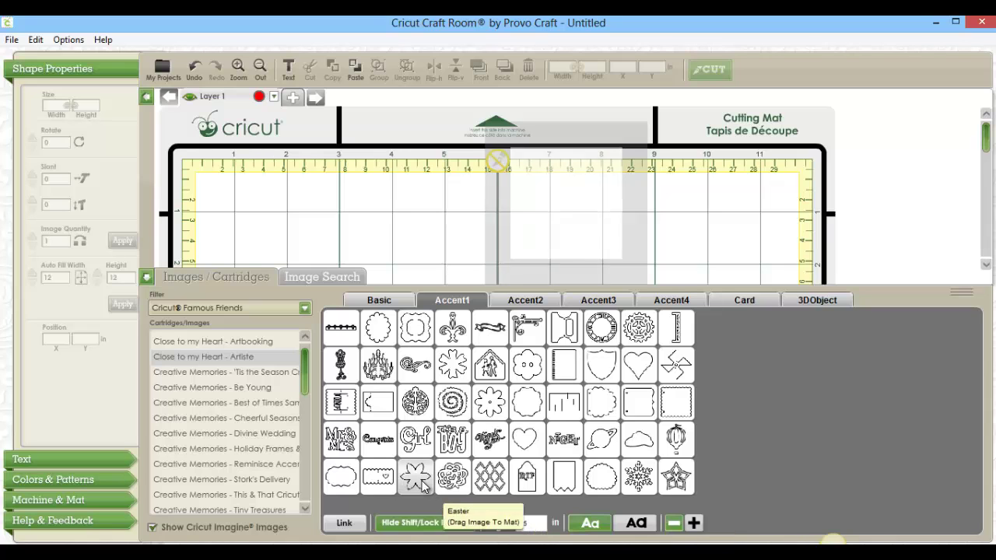
click(379, 483)
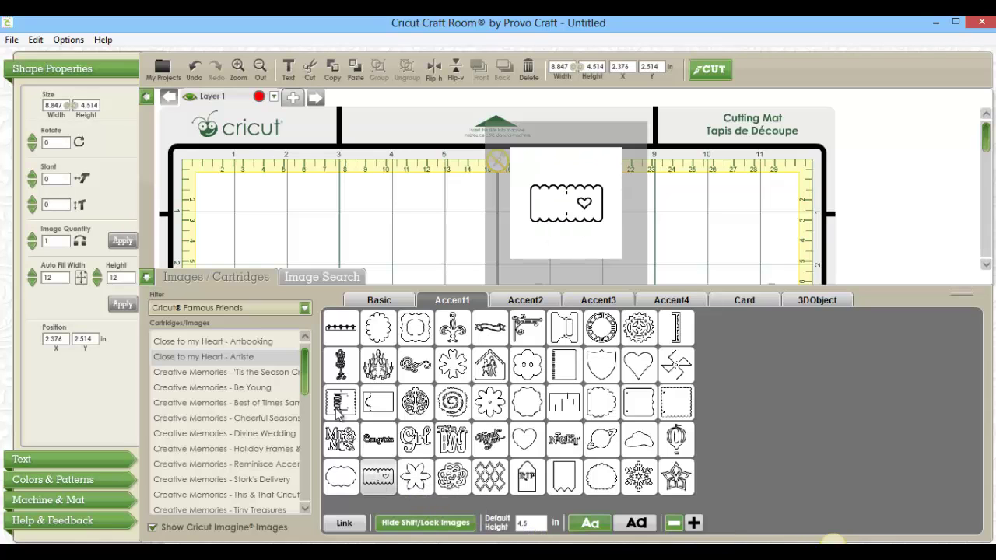
Move the red scalloped card to about X 1.126, Y 0.903 and show it as contour outlines.
click(146, 277)
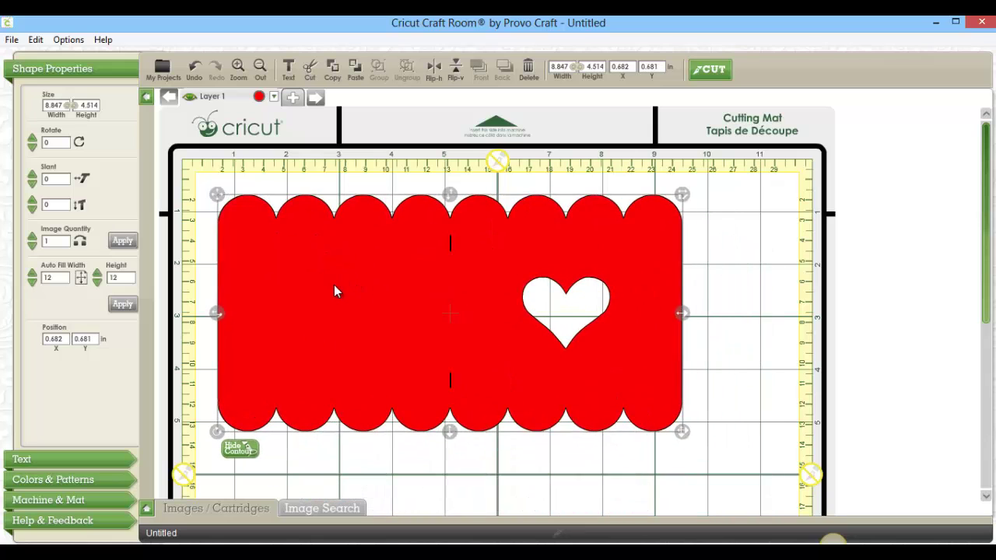
drag(334, 285, 334, 293)
drag(464, 306, 472, 262)
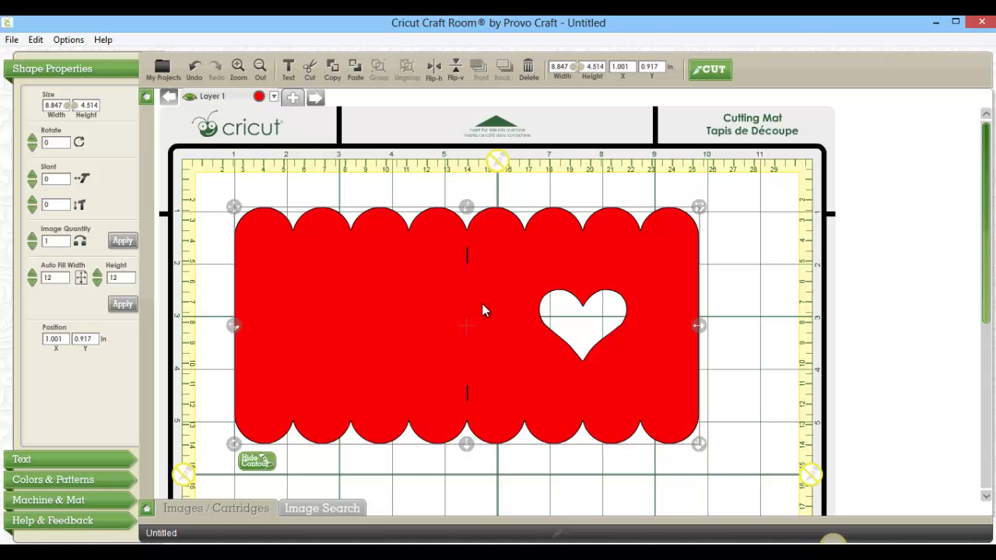
drag(483, 309, 514, 325)
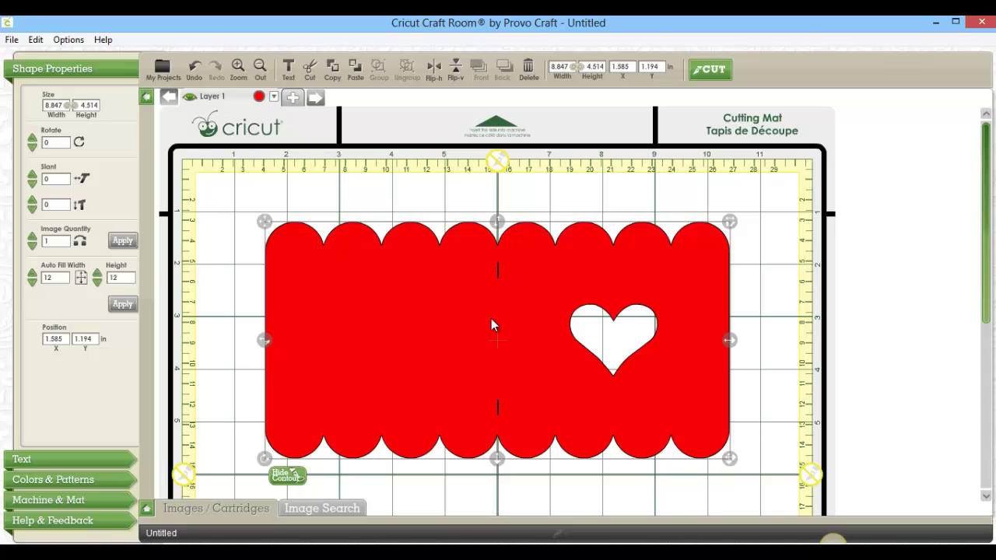
drag(520, 291, 496, 275)
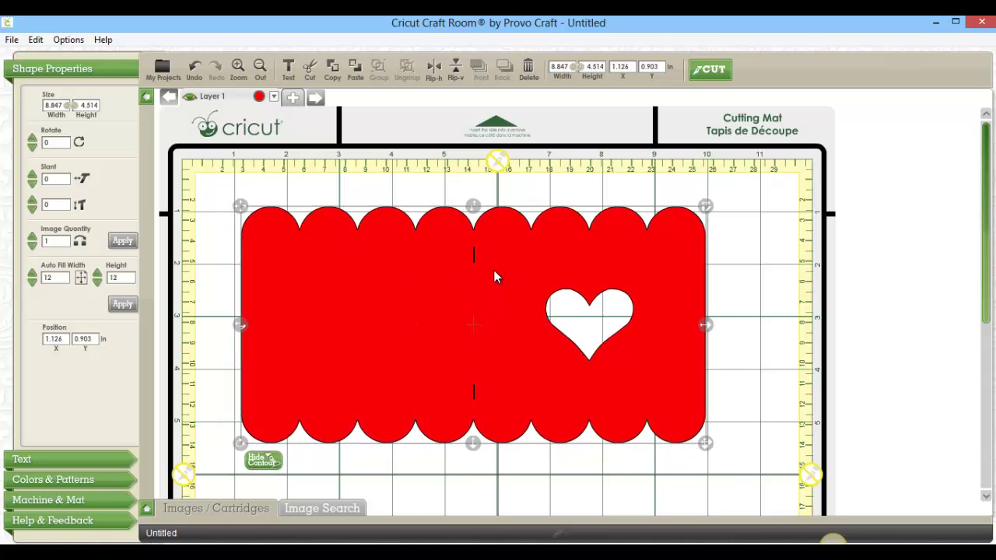
click(265, 460)
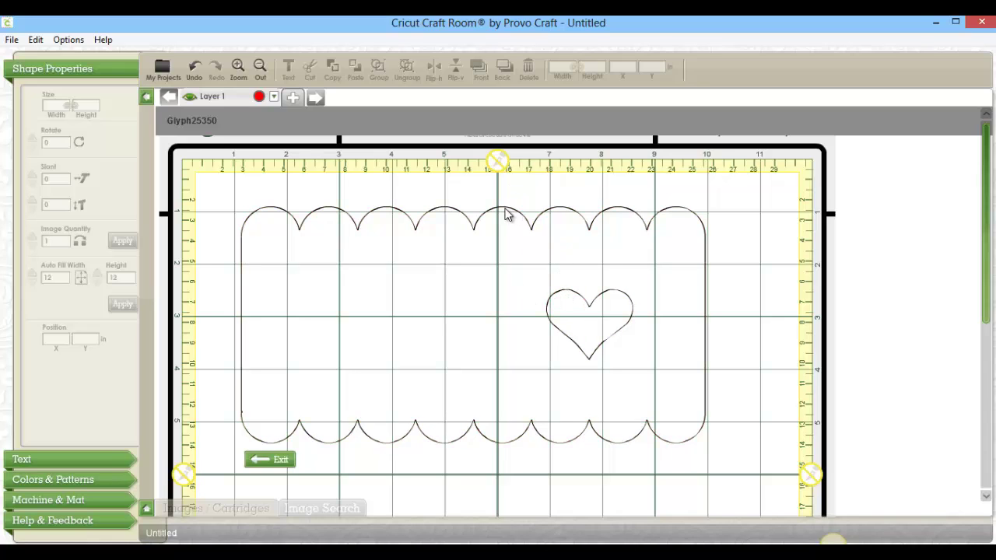
Return to the filled card, nudge it slightly, and add the tall Accent2 rectangle to the mat.
click(278, 459)
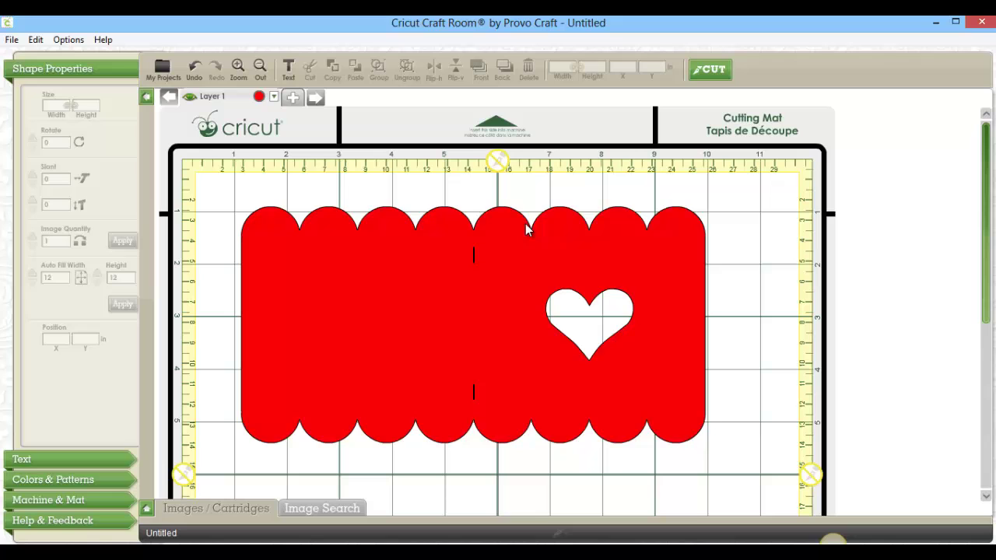
drag(525, 223, 520, 223)
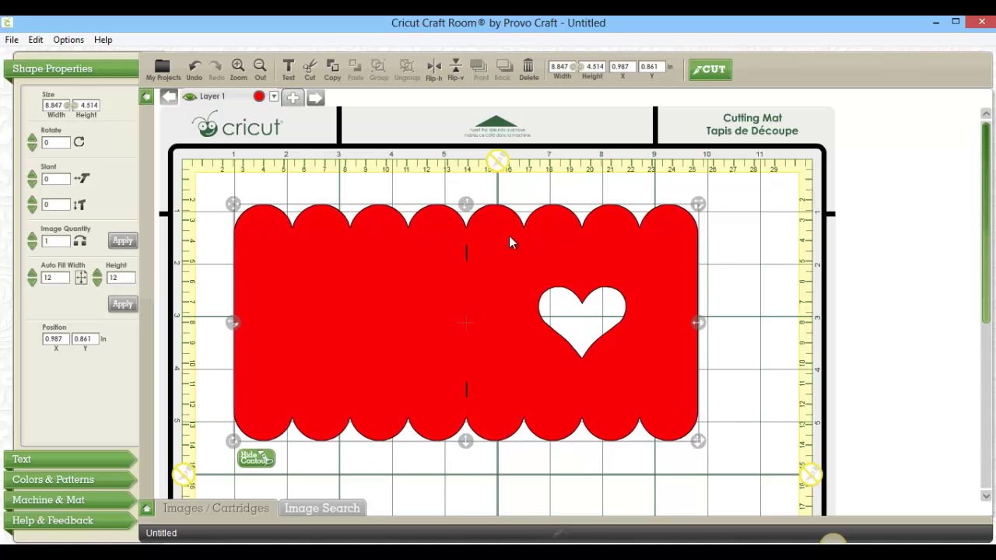
click(148, 510)
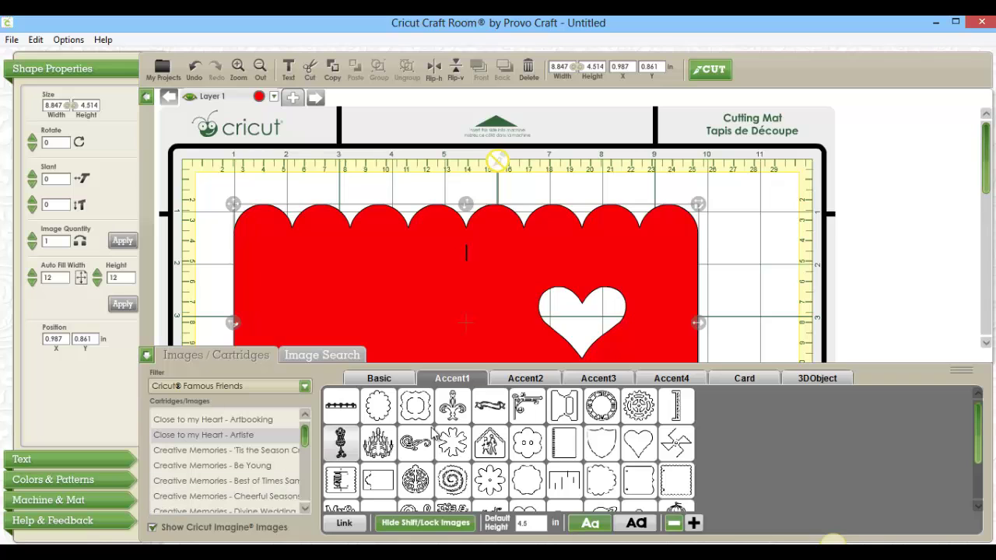
mouse_move(535, 399)
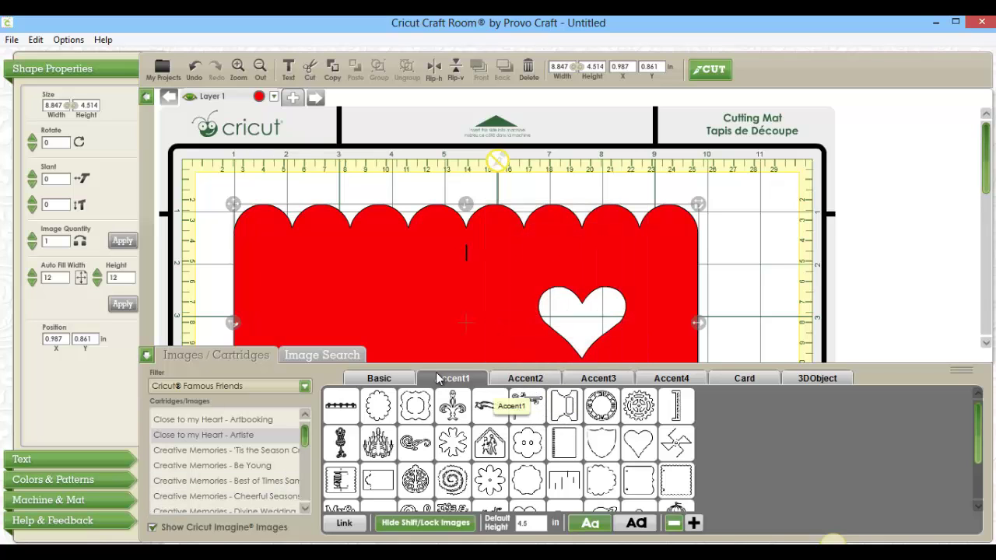
drag(424, 367, 428, 281)
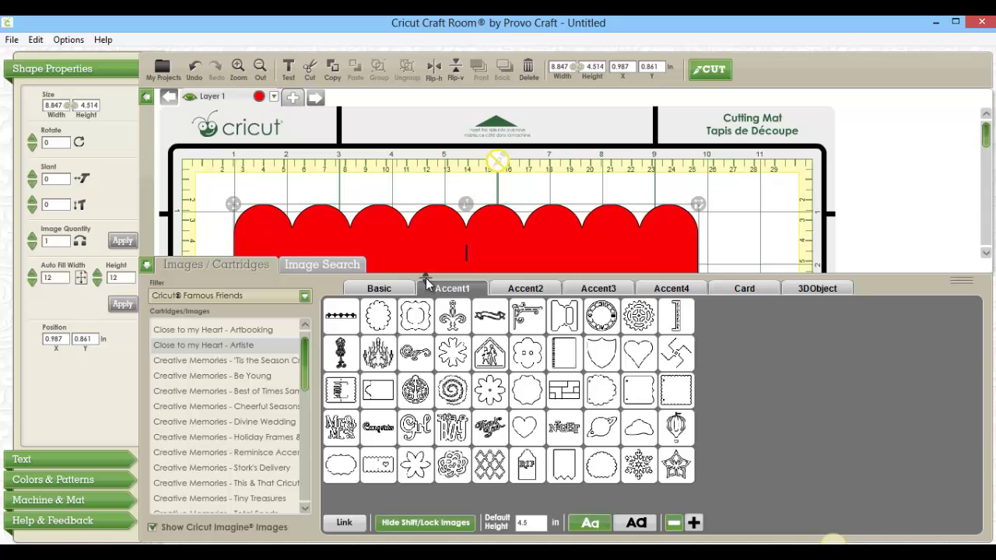
click(550, 290)
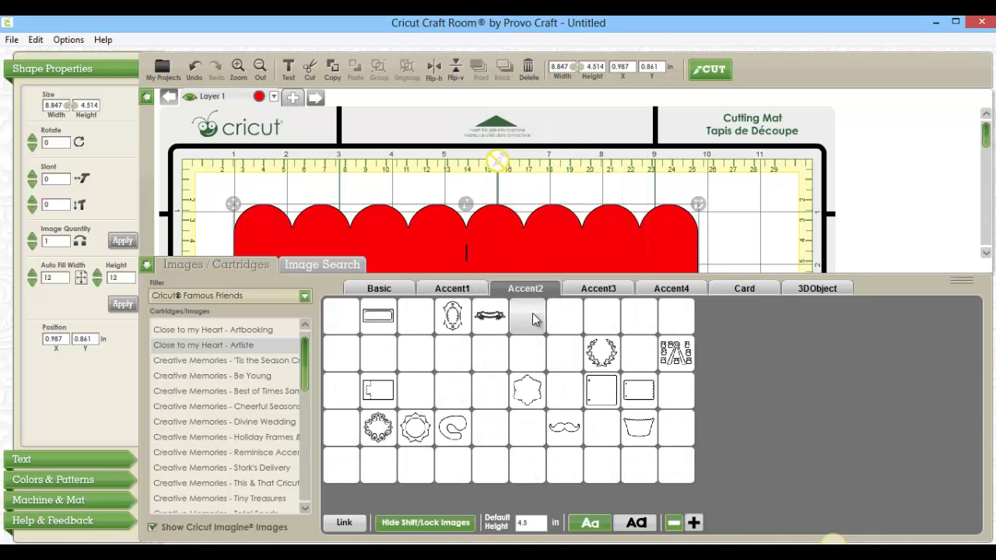
mouse_move(490, 393)
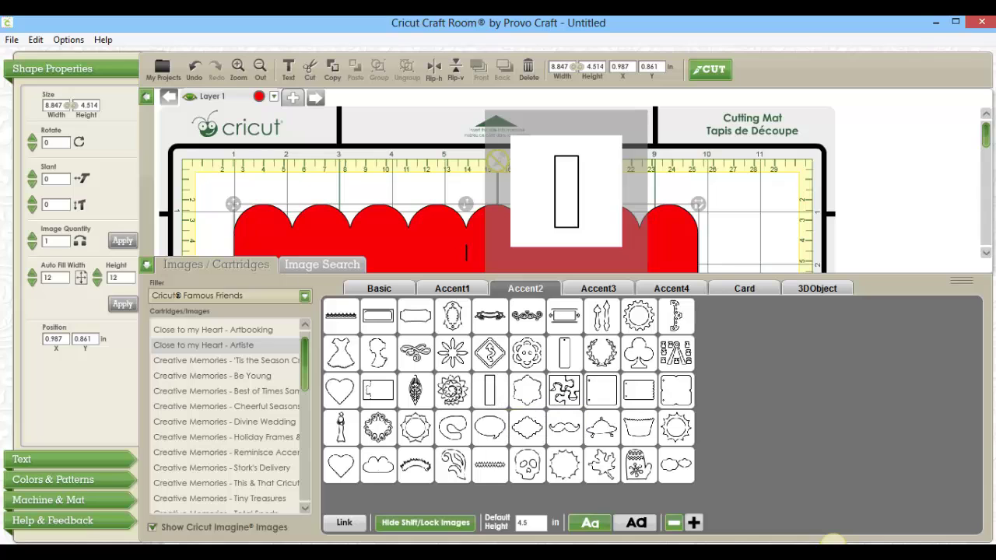
click(492, 398)
click(147, 266)
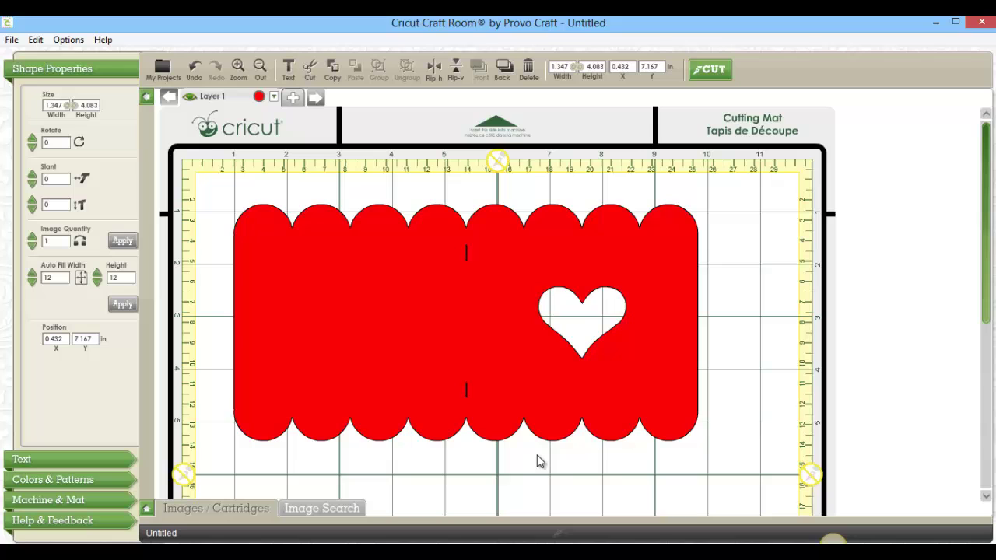
Place the rectangle over the card's centre fold and shorten it to 1.347 × 3.264 in.
scroll(985, 230, down, 3)
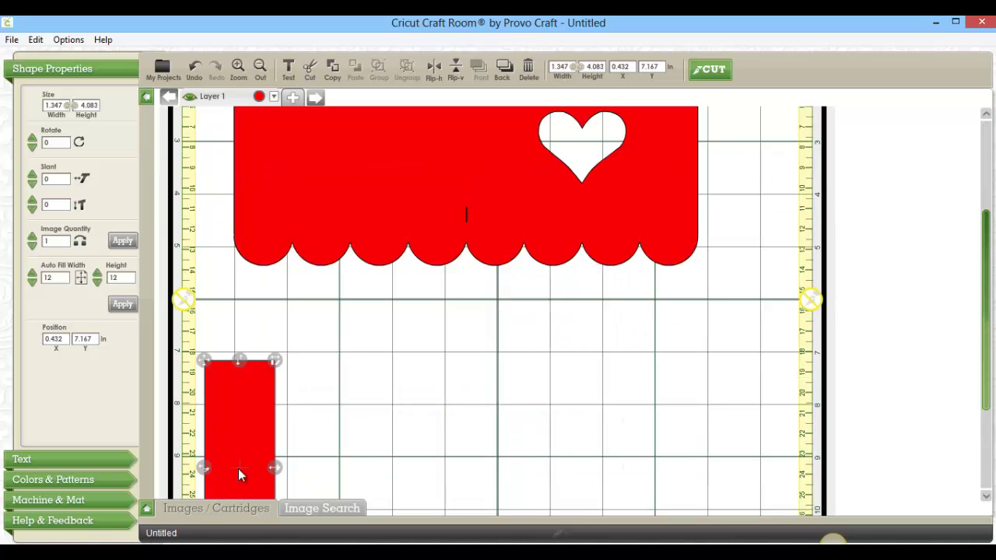
drag(238, 475, 554, 370)
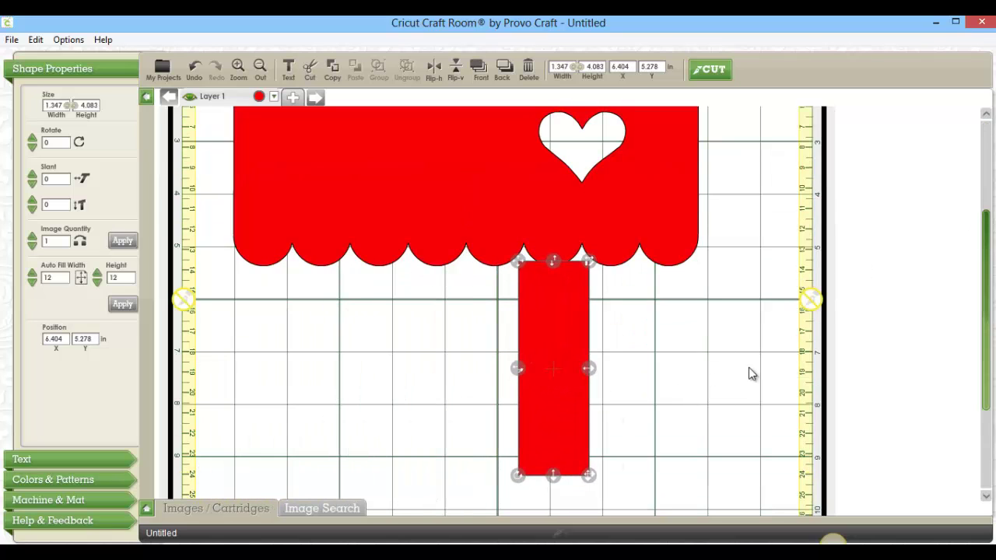
scroll(941, 350, up, 3)
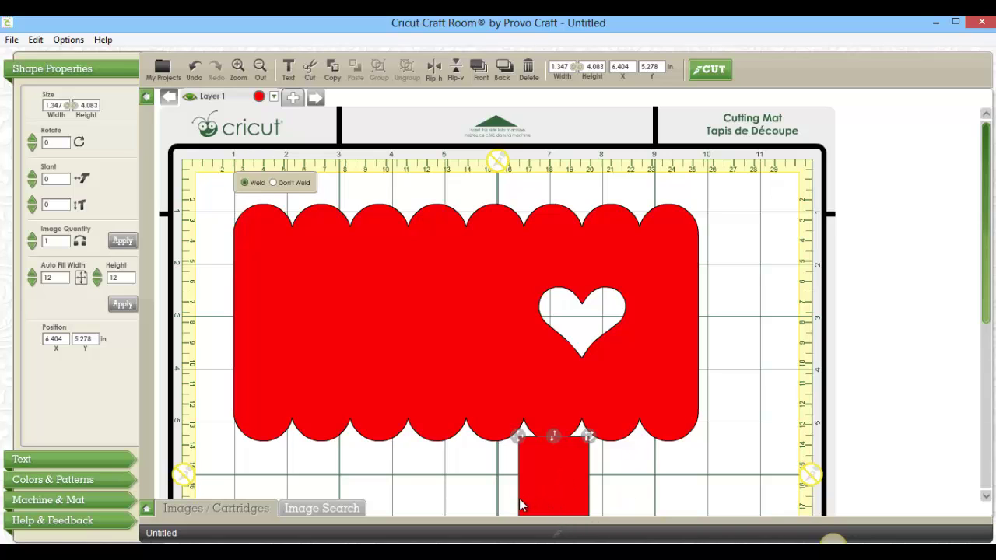
drag(522, 446, 435, 235)
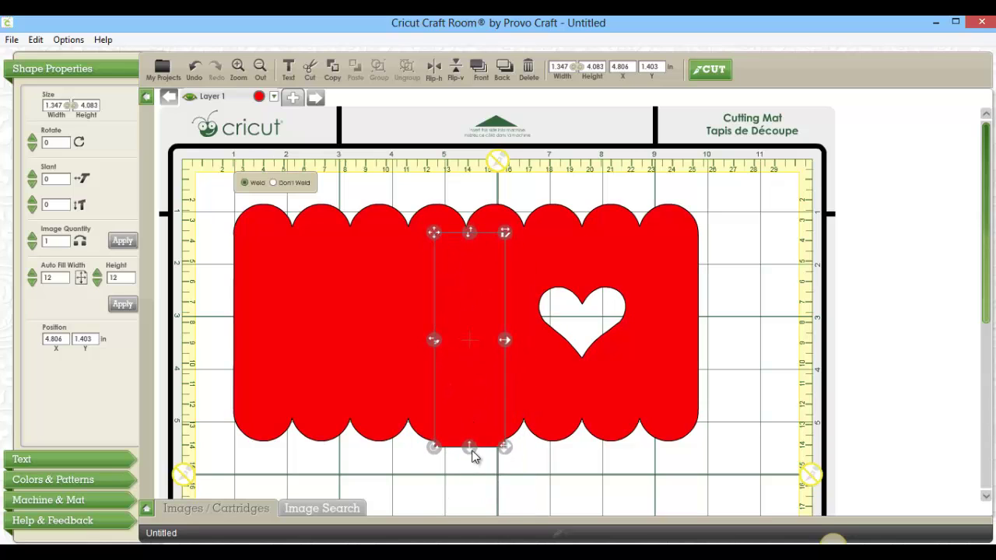
drag(469, 444, 469, 410)
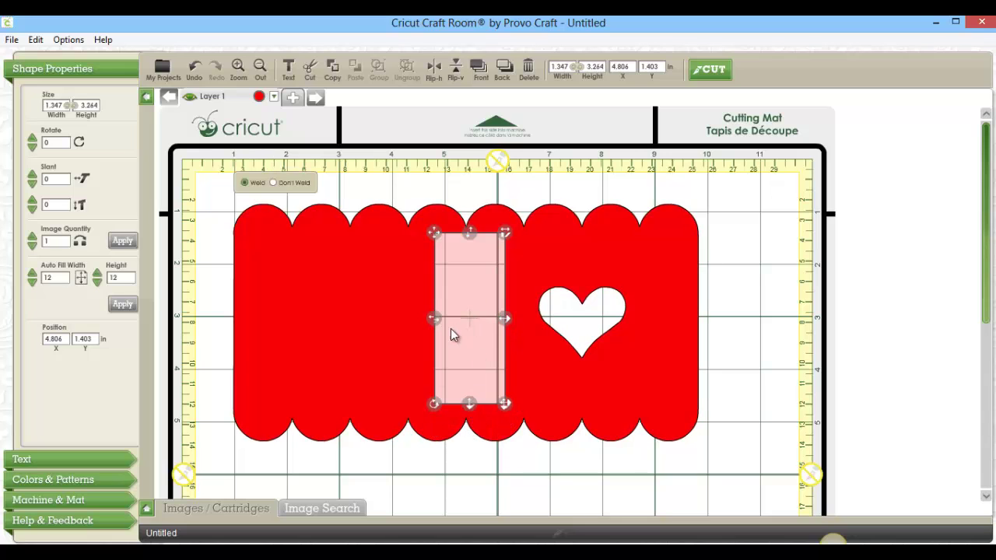
Raise the rectangle to Y 1.264 so it welds into the card, filling the centre solid red.
click(353, 227)
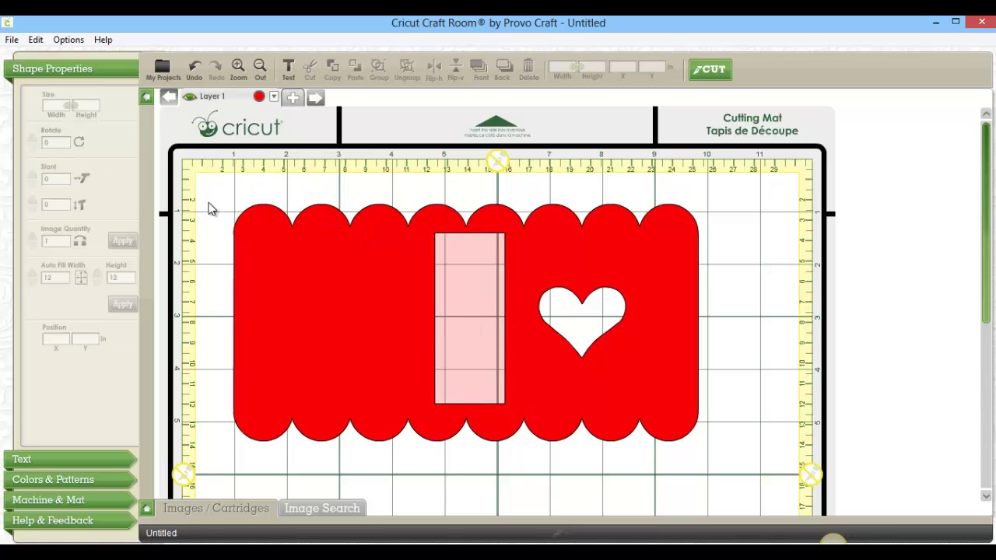
drag(201, 190, 273, 246)
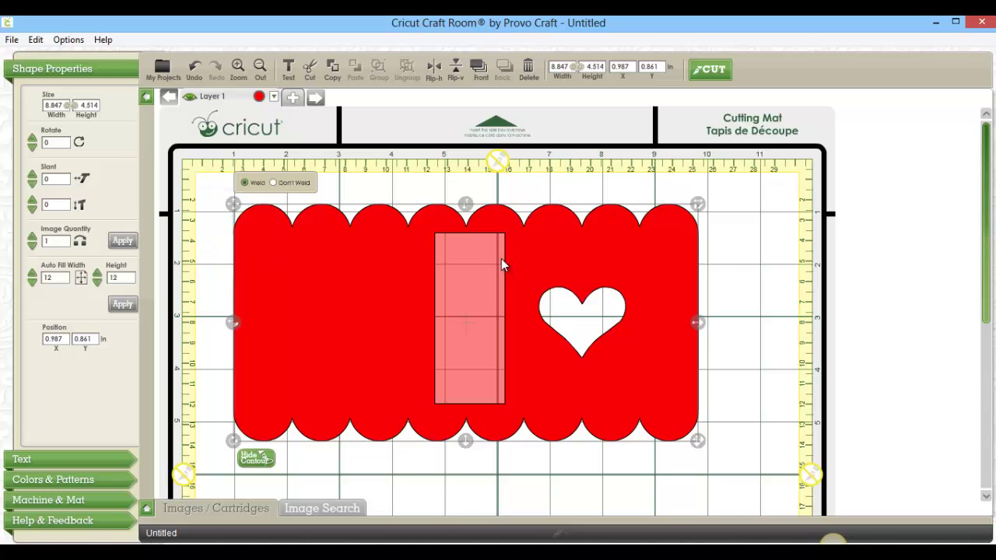
click(756, 277)
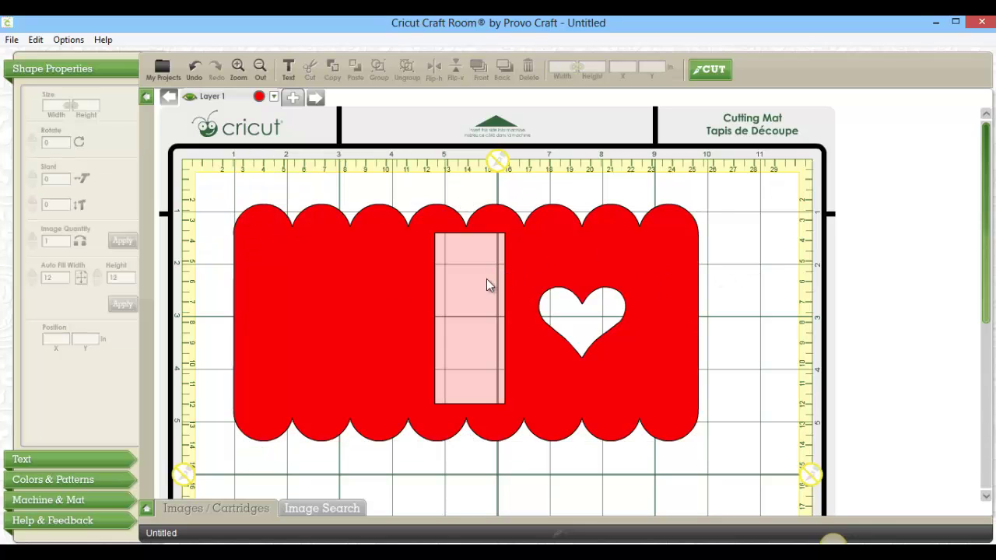
click(455, 242)
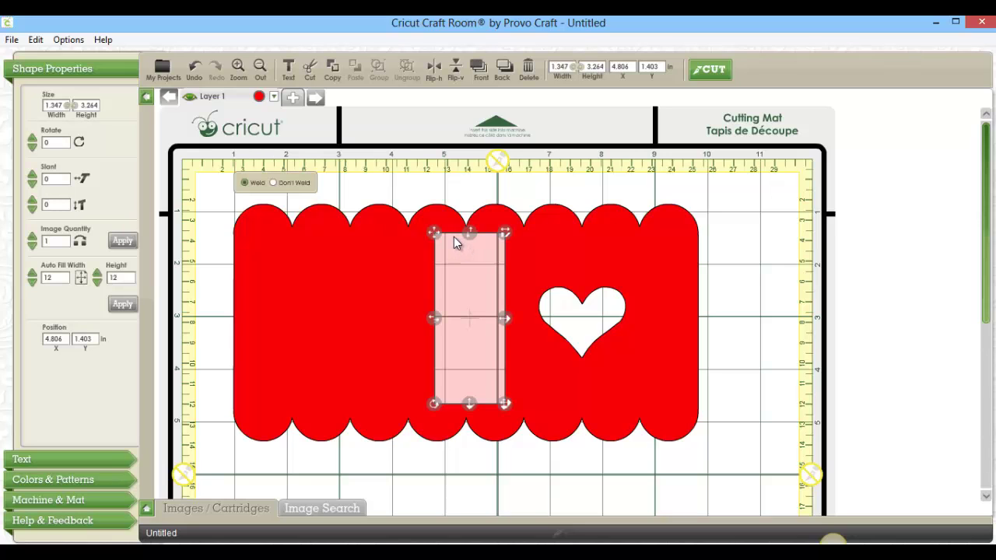
drag(470, 233, 471, 228)
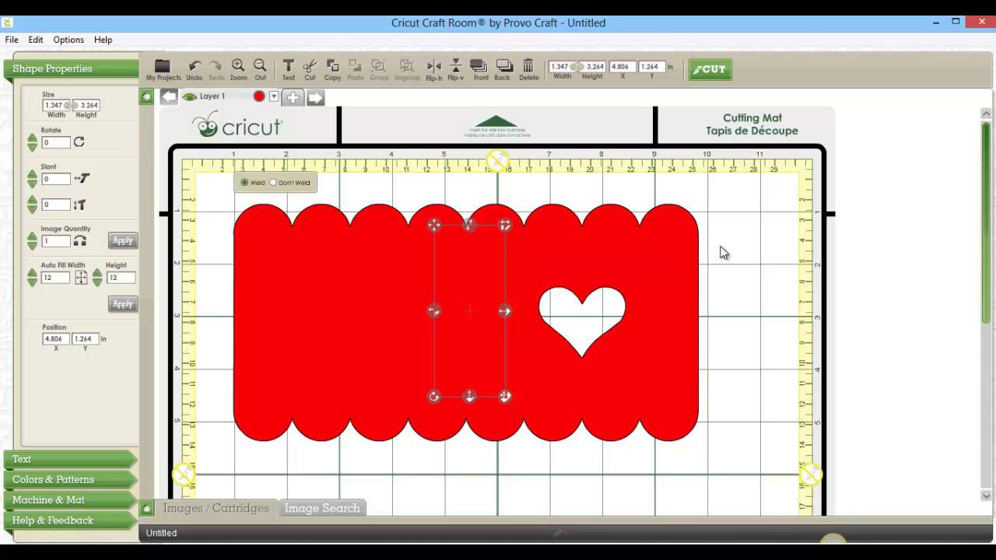
click(749, 256)
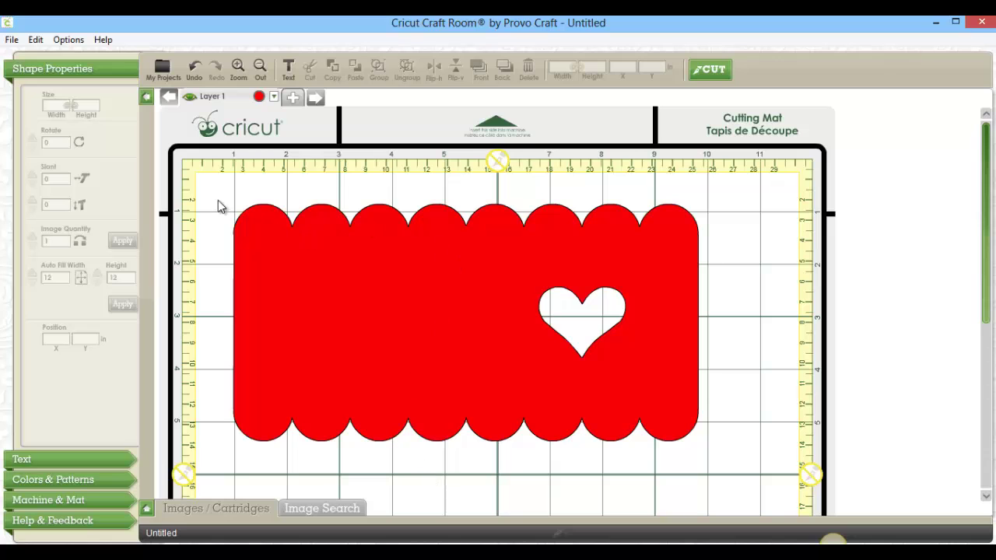
Group the rectangle and scalloped heart card into one shape.
drag(215, 191, 773, 493)
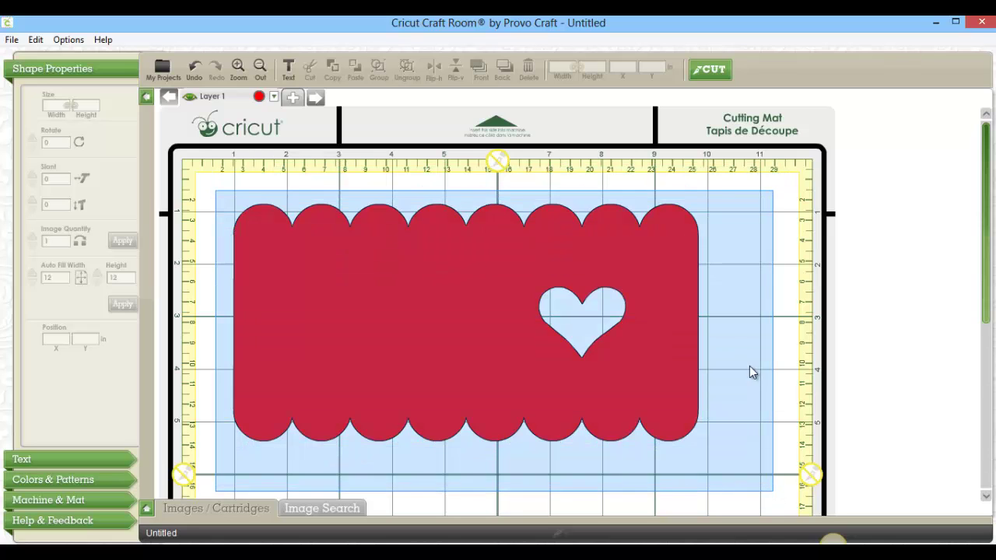
right_click(766, 293)
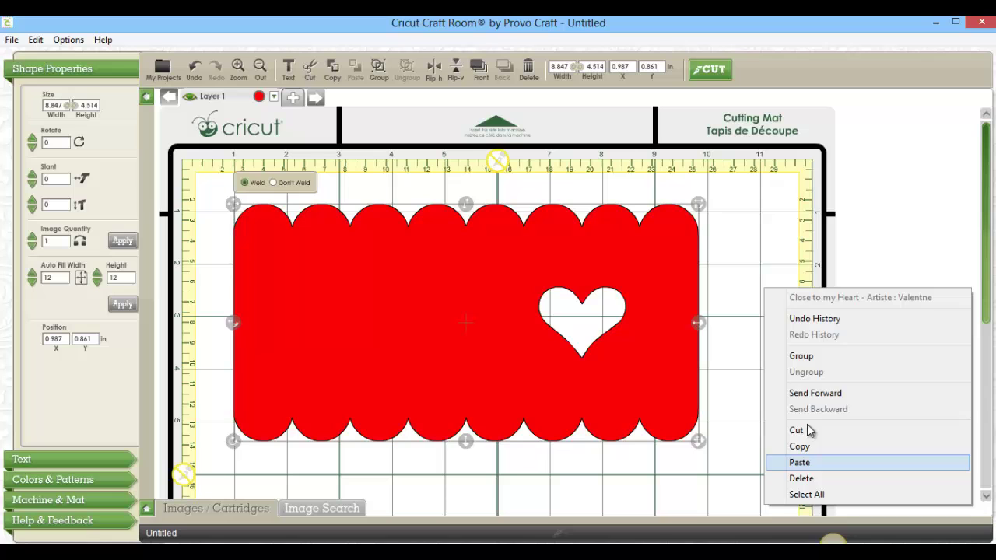
click(802, 355)
Move the grouped card to X 1.569, Y 0.972 on the mat.
mouse_move(485, 249)
mouse_down()
mouse_move(474, 322)
mouse_move(468, 261)
mouse_move(482, 229)
mouse_up()
drag(241, 212, 266, 216)
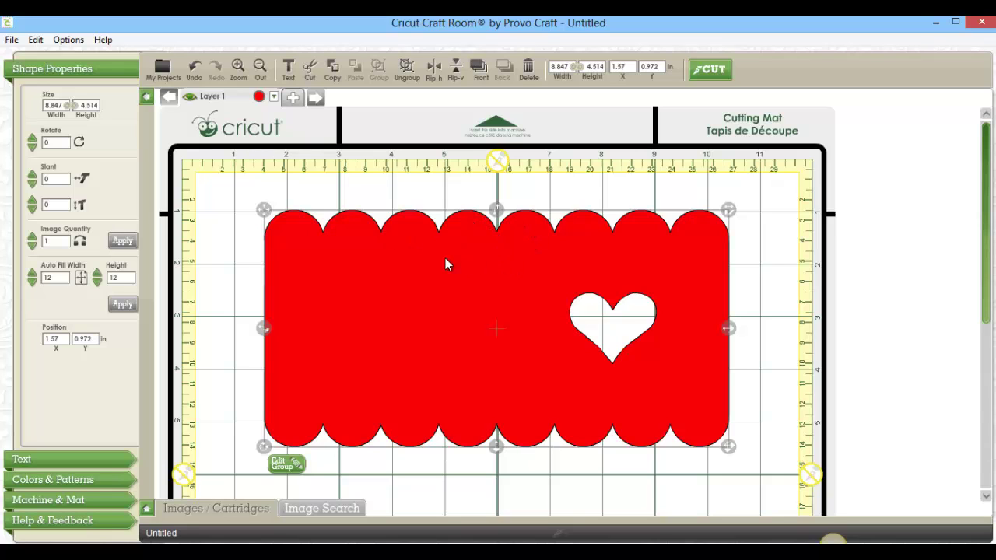
drag(273, 219, 266, 212)
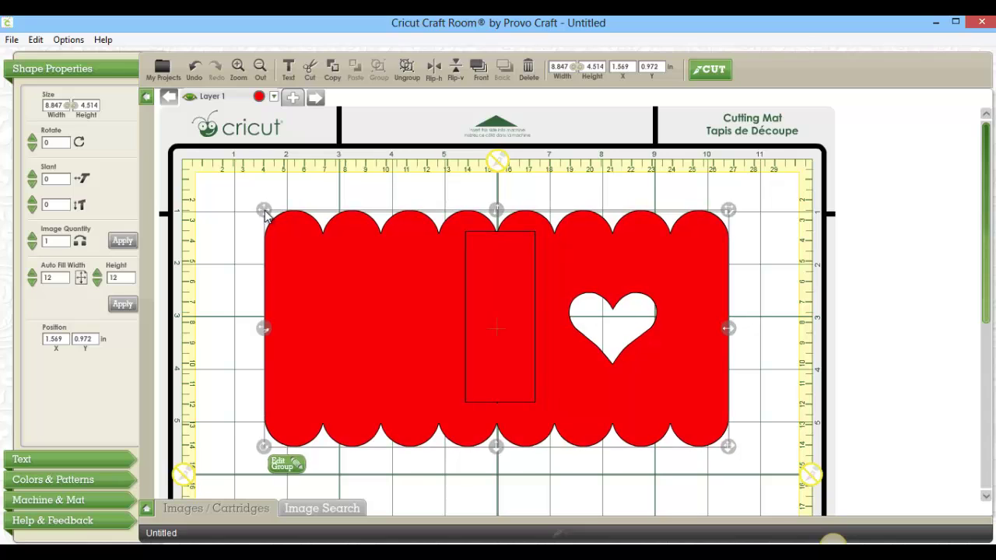